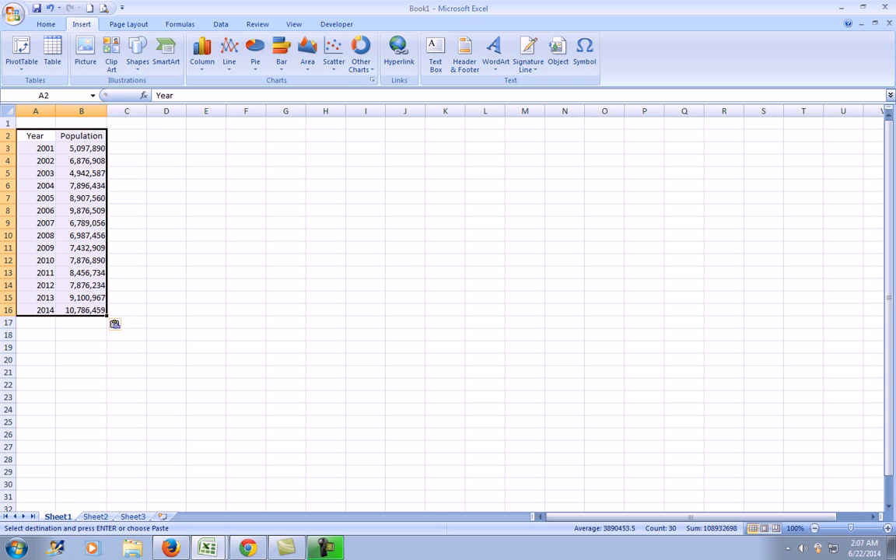
Enter the title Population of the Philippines in cell A18 below the data.
{"action": "left_click_drag", "start_coordinate": [127, 148], "coordinate": [126, 137]}
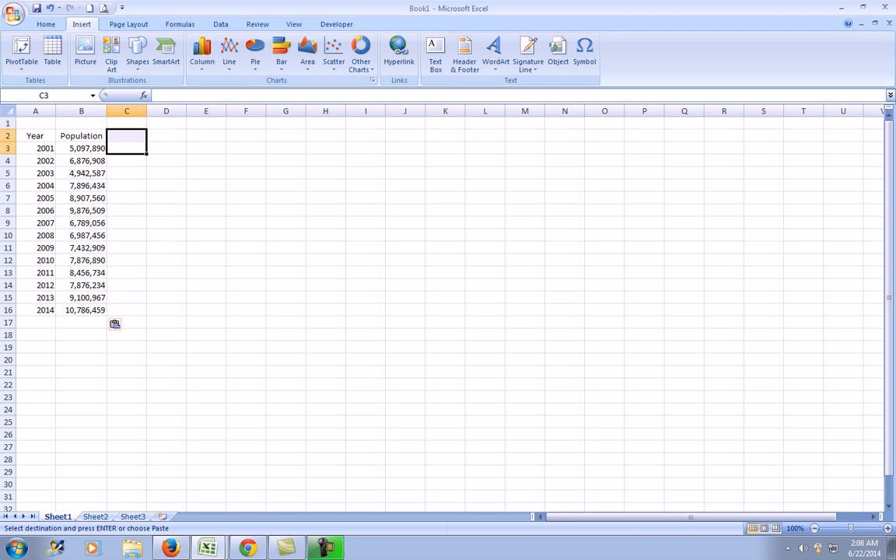
{"action": "left_click", "coordinate": [167, 161]}
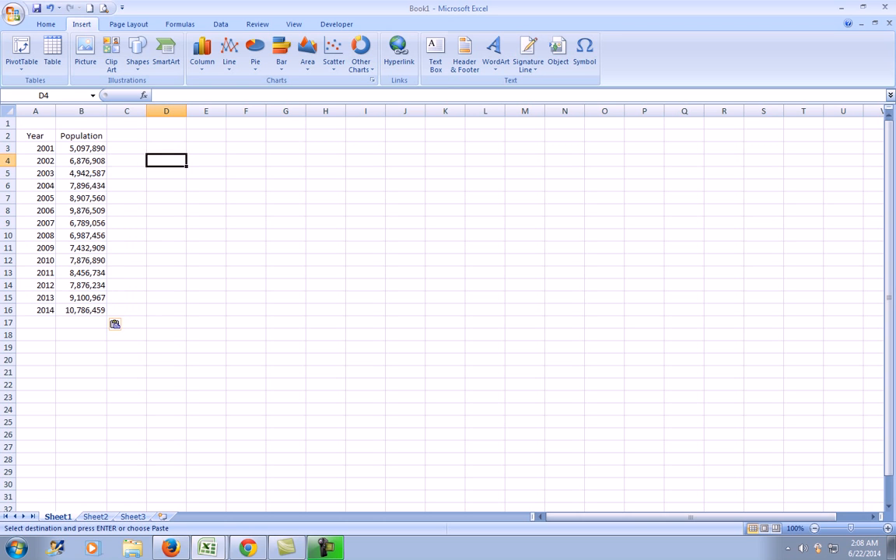
{"action": "left_click", "coordinate": [36, 335]}
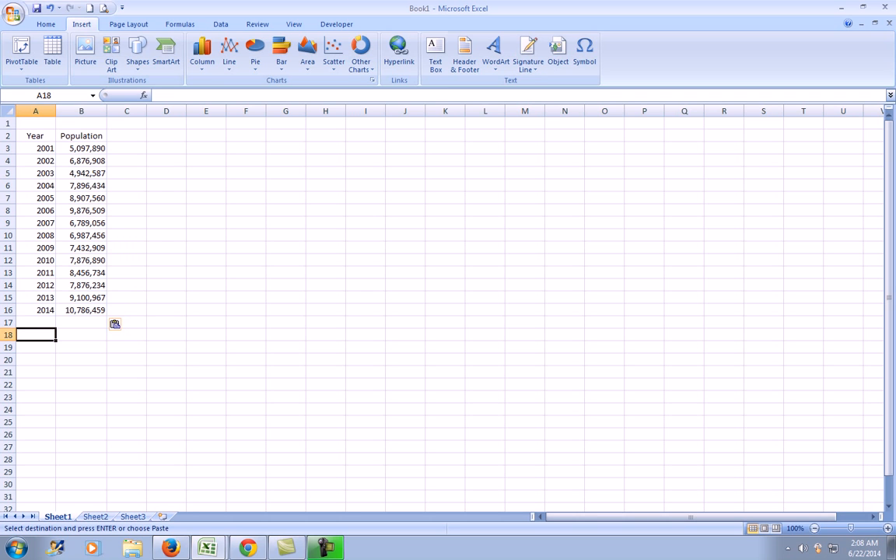
{"action": "type", "text": "Pop"}
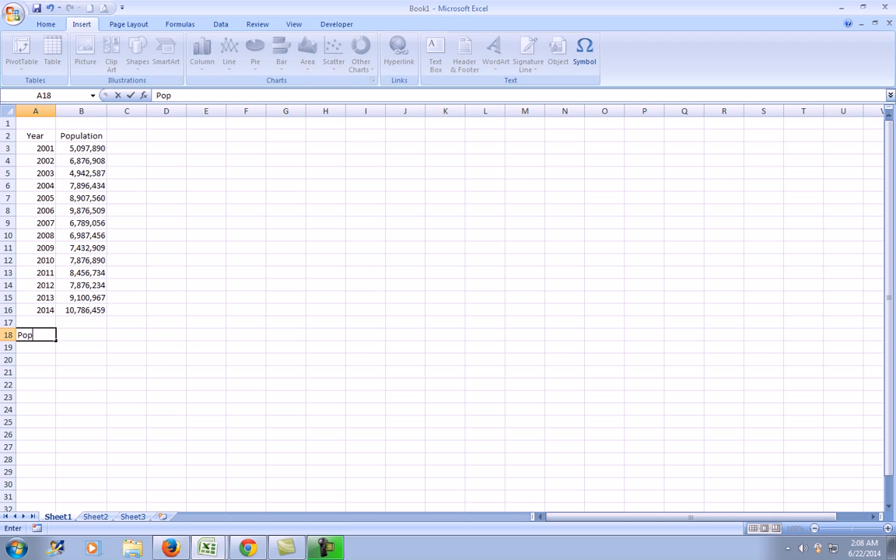
{"action": "type", "text": "ulation of the "}
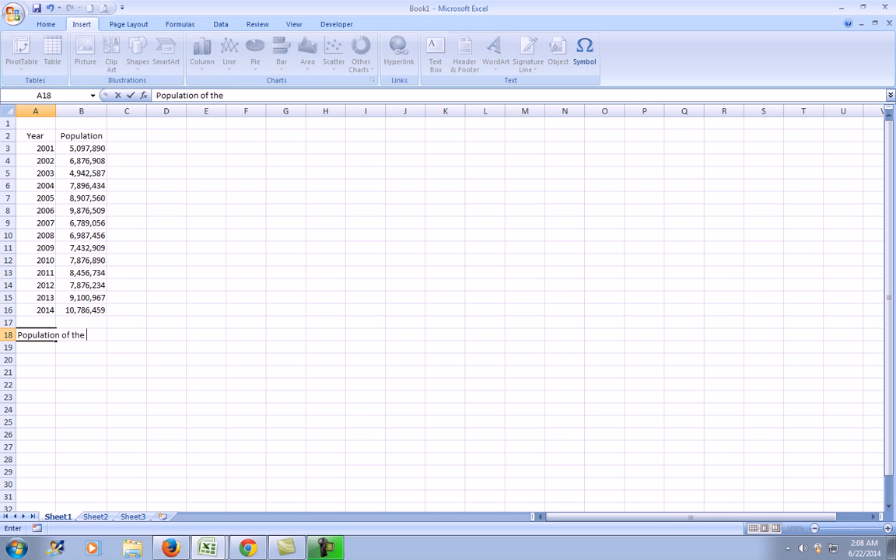
{"action": "type", "text": "Philippines"}
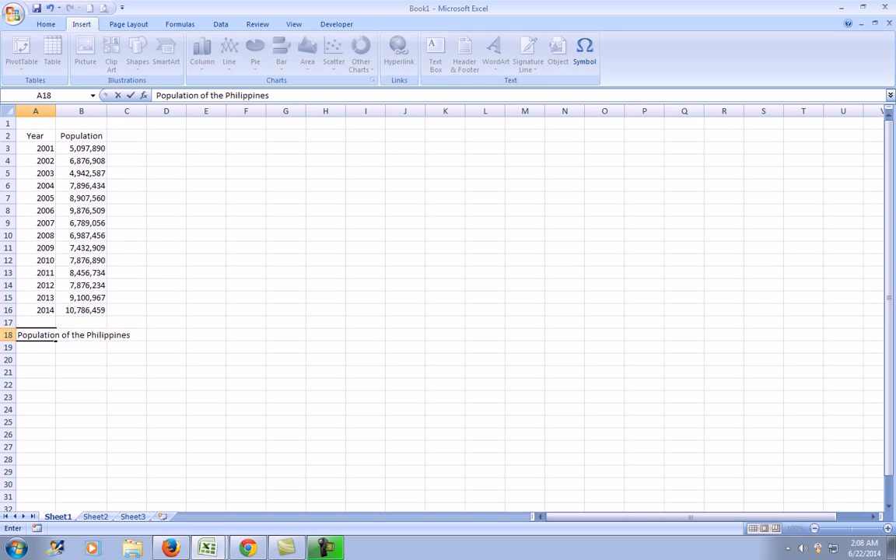
{"action": "key", "text": "Return"}
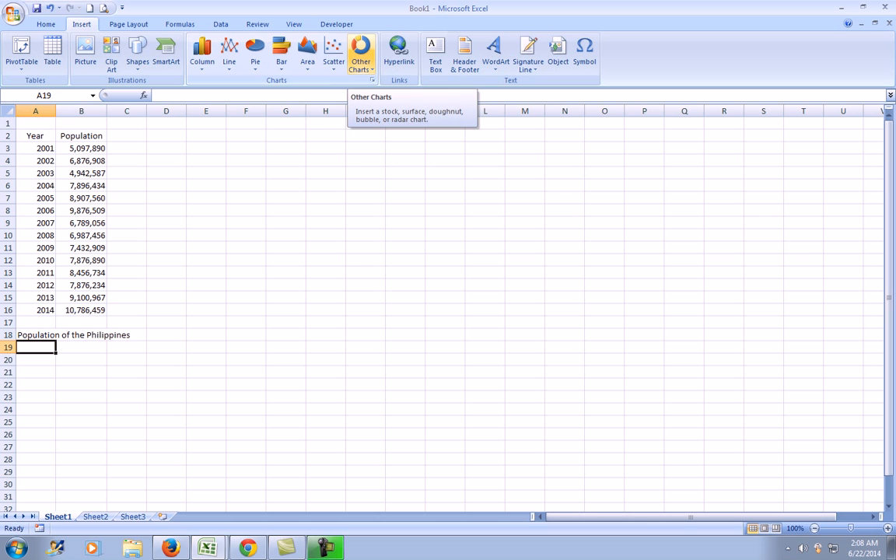
Insert a Scatter with Straight Lines and Markers chart and move it beside the data table.
{"action": "left_click", "coordinate": [333, 56]}
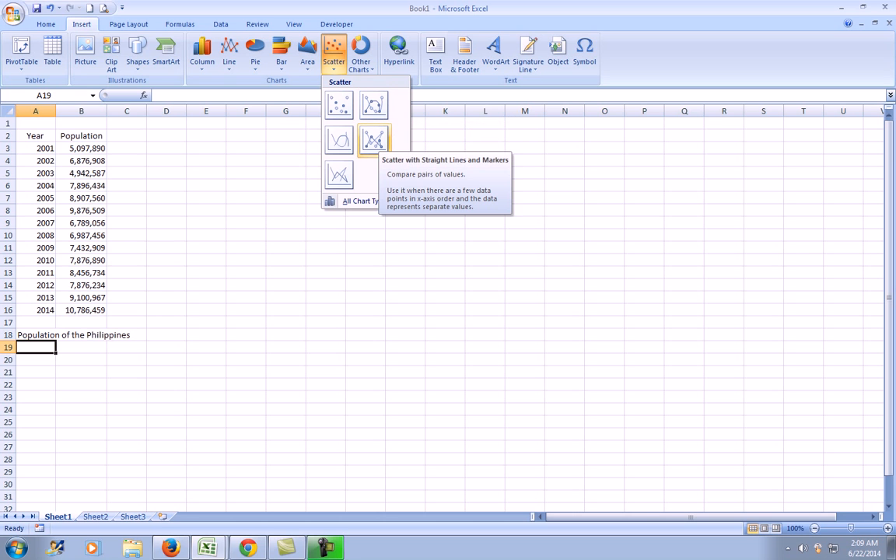
{"action": "left_click", "coordinate": [374, 140]}
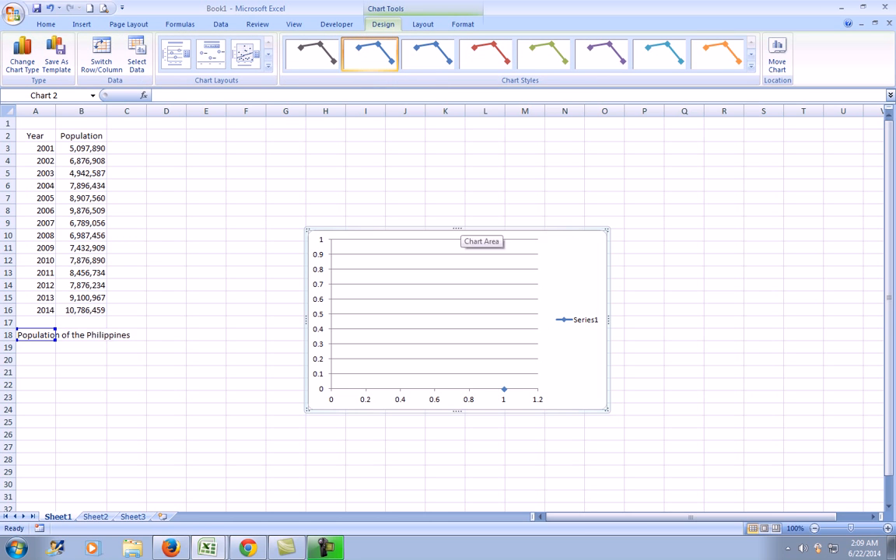
{"action": "left_click_drag", "start_coordinate": [467, 233], "coordinate": [309, 144]}
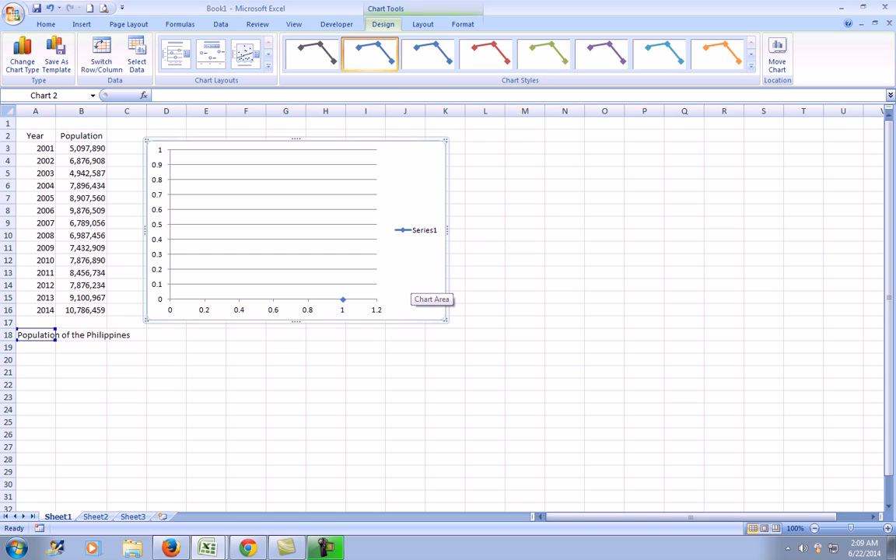
Open the chart's data source and remove the existing Series1.
{"action": "right_click", "coordinate": [410, 283]}
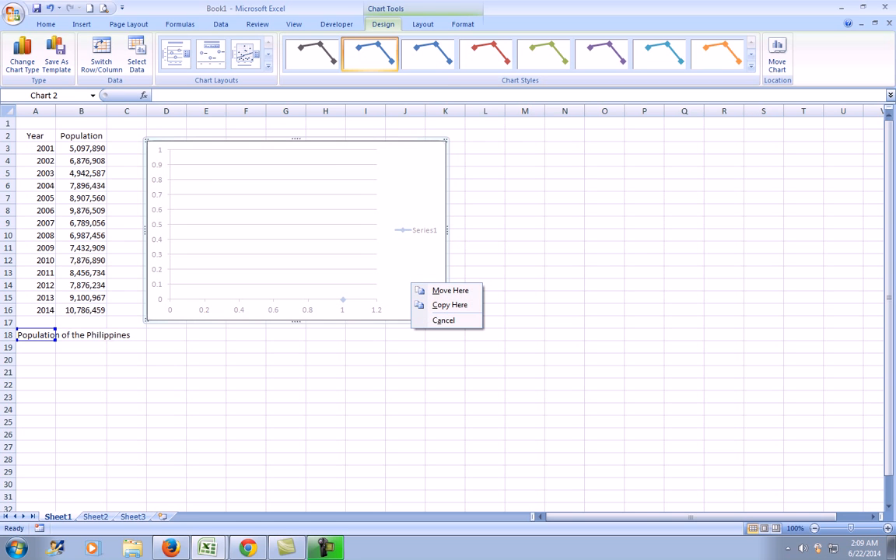
{"action": "key", "text": "Escape"}
{"action": "right_click", "coordinate": [411, 187]}
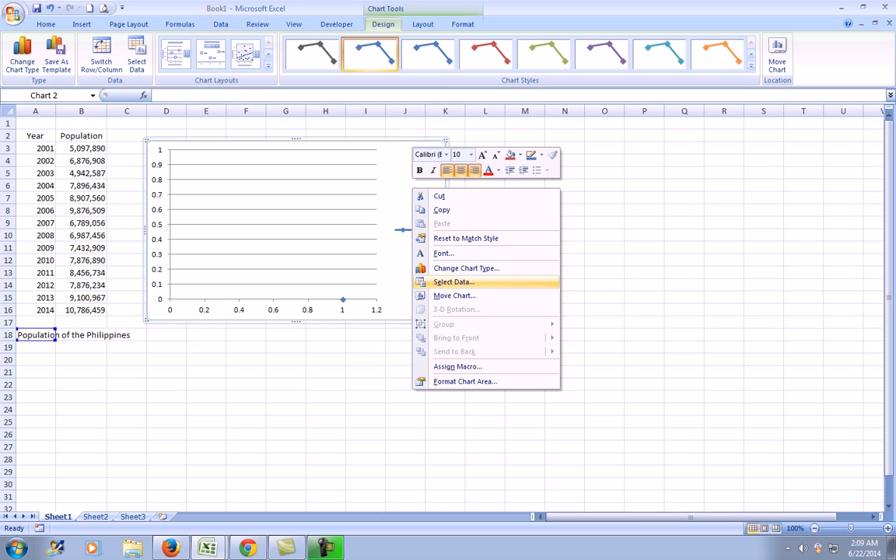
{"action": "left_click", "coordinate": [453, 282]}
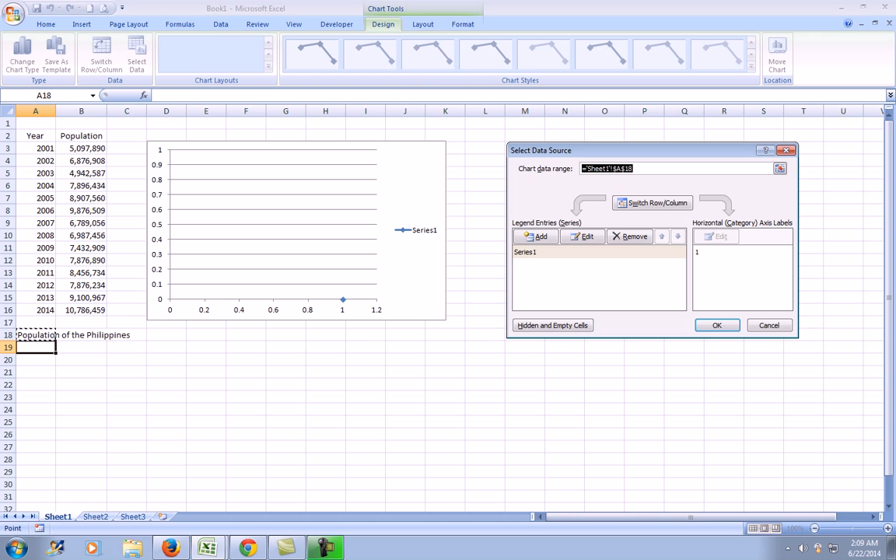
{"action": "left_click_drag", "start_coordinate": [595, 150], "coordinate": [550, 146]}
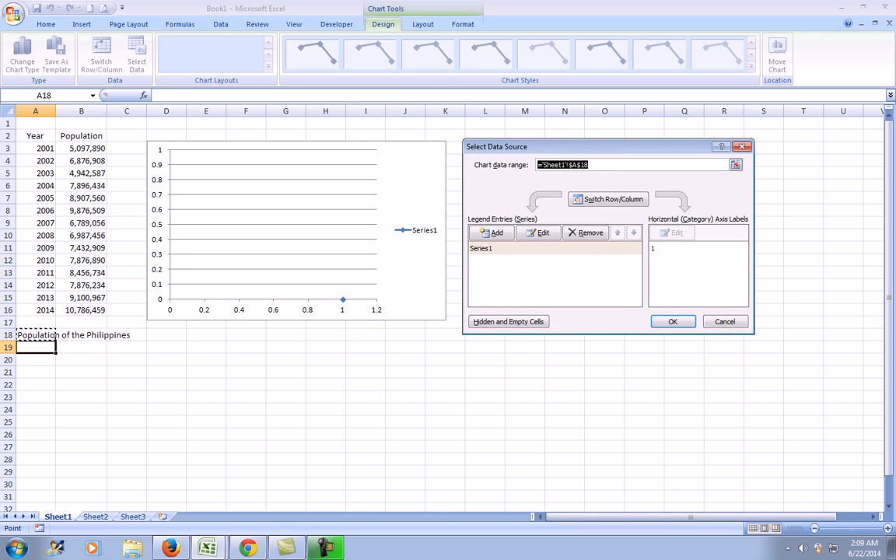
{"action": "left_click", "coordinate": [513, 248]}
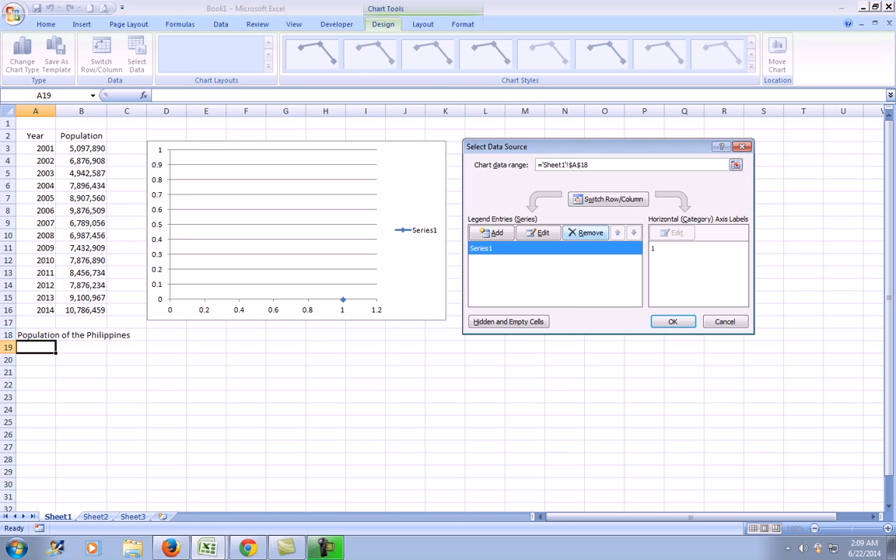
{"action": "left_click", "coordinate": [584, 232]}
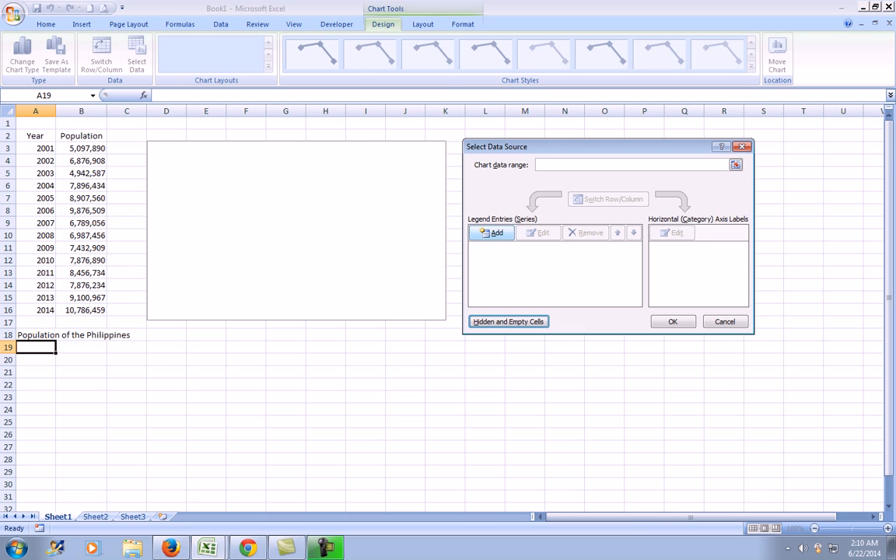
Add a new series whose name comes from cell A18.
{"action": "left_click", "coordinate": [491, 233]}
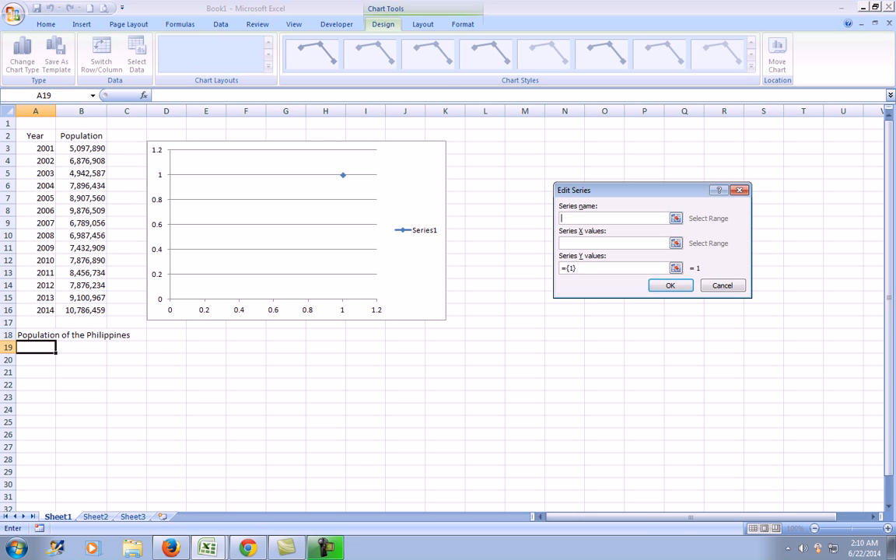
{"action": "left_click", "coordinate": [675, 218]}
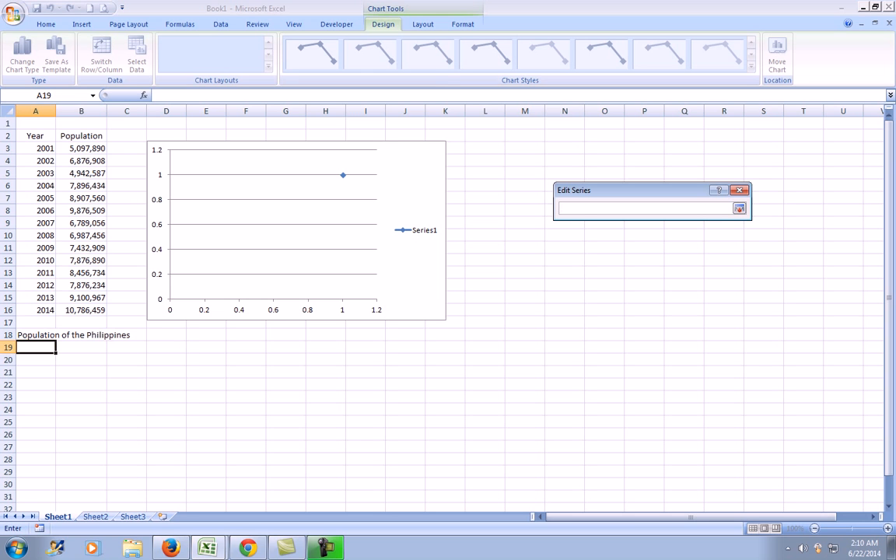
{"action": "left_click", "coordinate": [36, 335]}
{"action": "key", "text": "Return"}
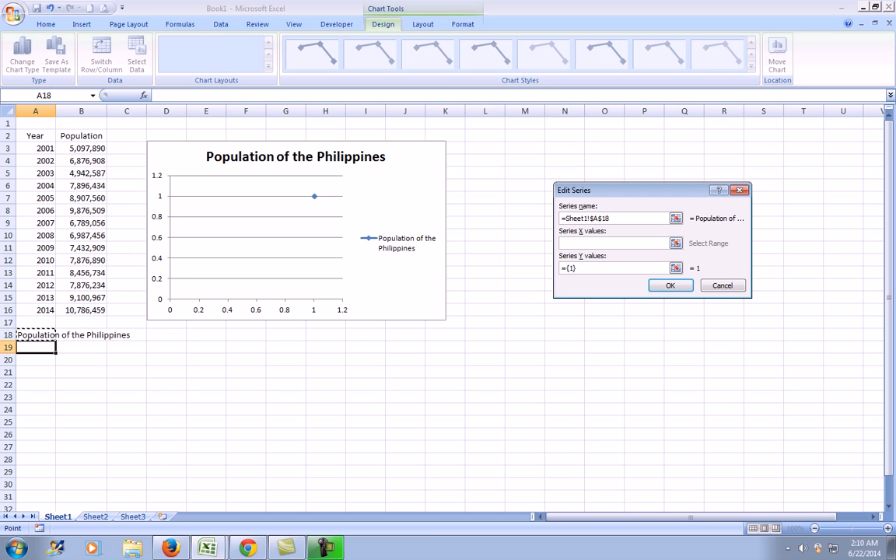
Set the series X values to the years in A3:A16.
{"action": "left_click", "coordinate": [675, 243]}
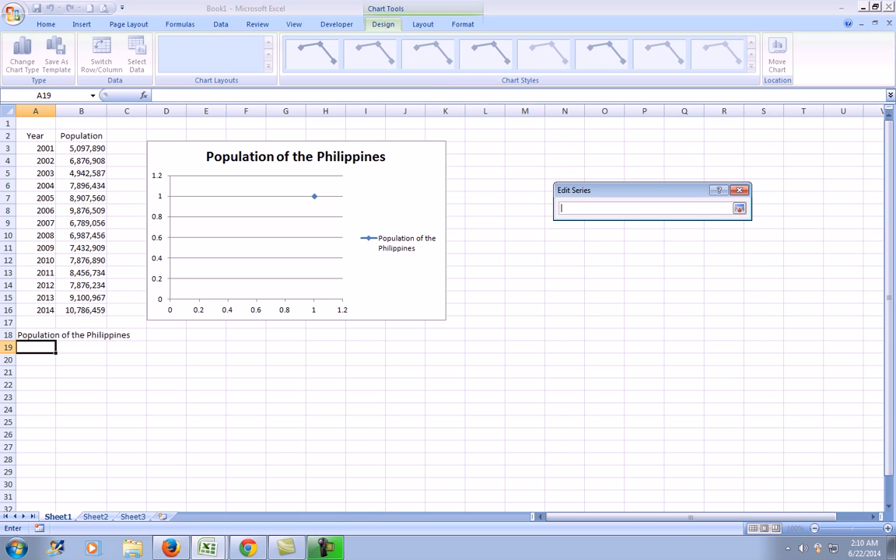
{"action": "left_click_drag", "start_coordinate": [45, 148], "coordinate": [47, 311]}
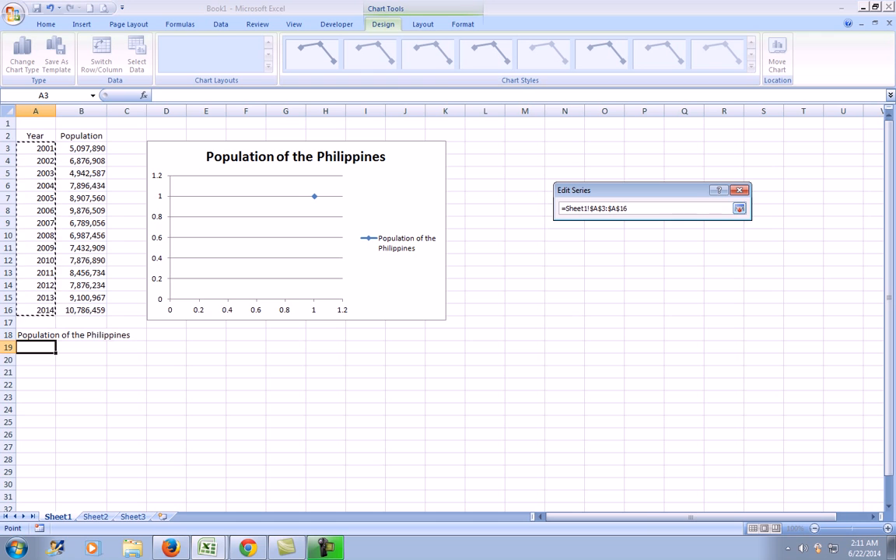
{"action": "key", "text": "Return"}
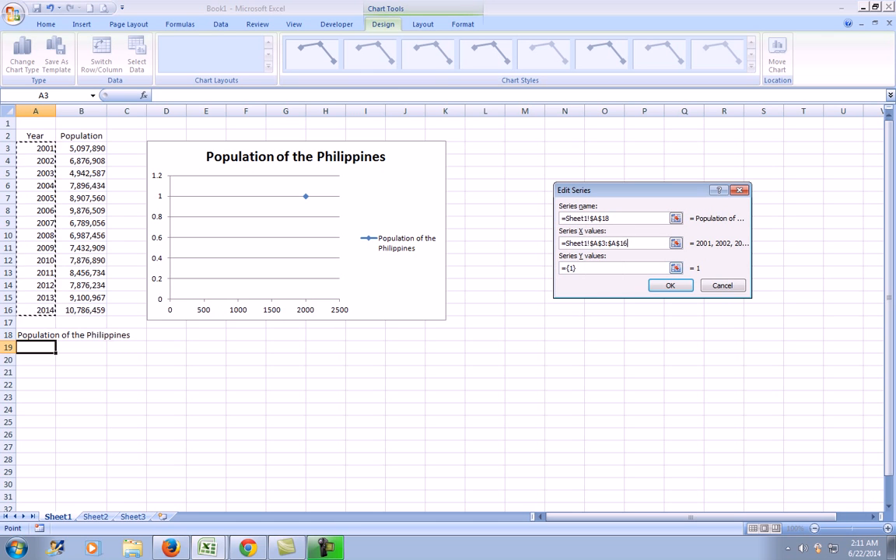
Set the series Y values to the populations in B3:B16 and confirm the data source.
{"action": "left_click", "coordinate": [676, 268]}
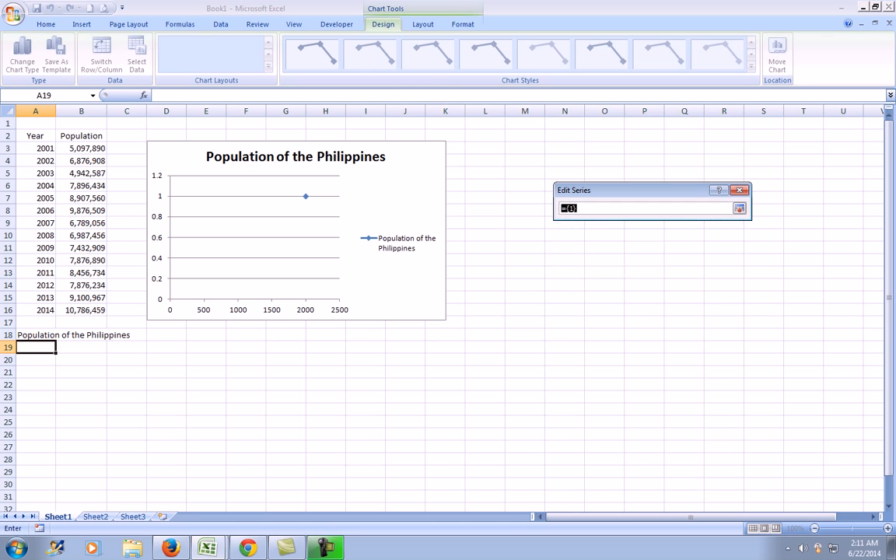
{"action": "left_click", "coordinate": [81, 149]}
{"action": "left_click_drag", "start_coordinate": [81, 149], "coordinate": [99, 199]}
{"action": "left_click_drag", "start_coordinate": [99, 235], "coordinate": [100, 310]}
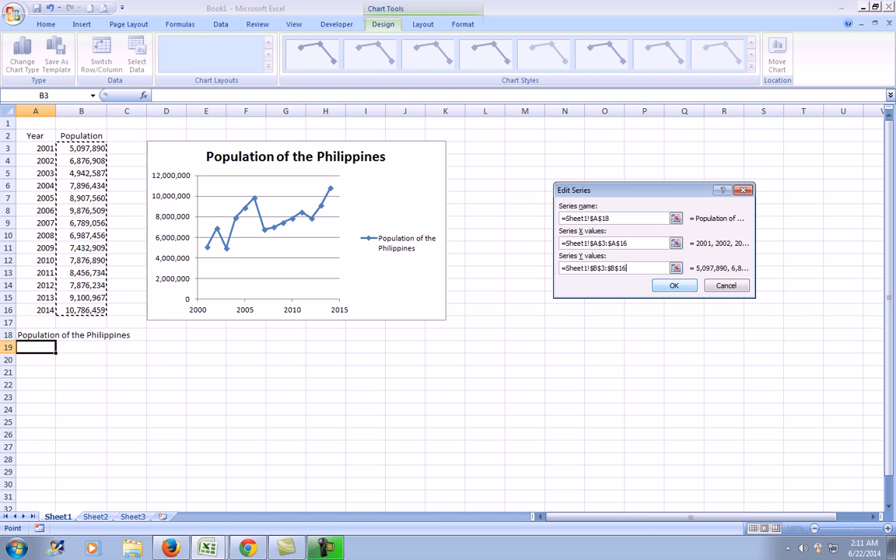
{"action": "key", "text": "Return"}
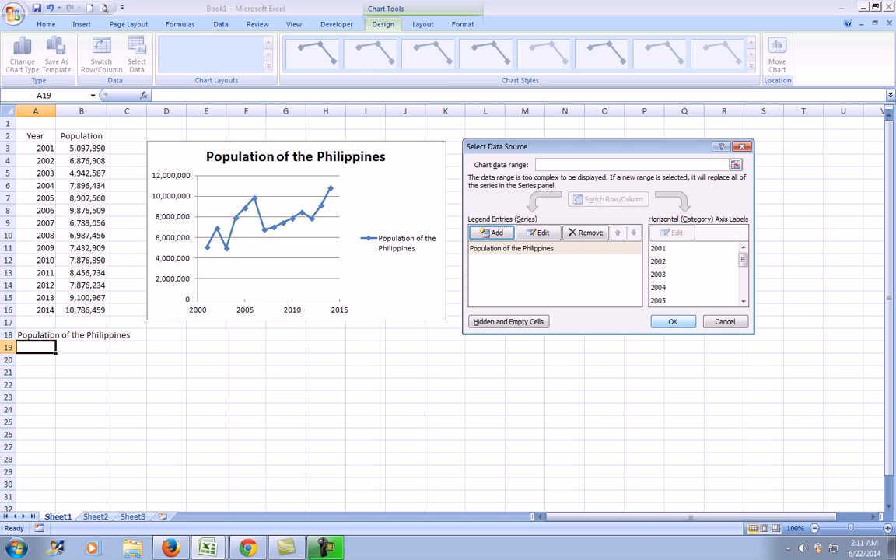
{"action": "key", "text": "Return"}
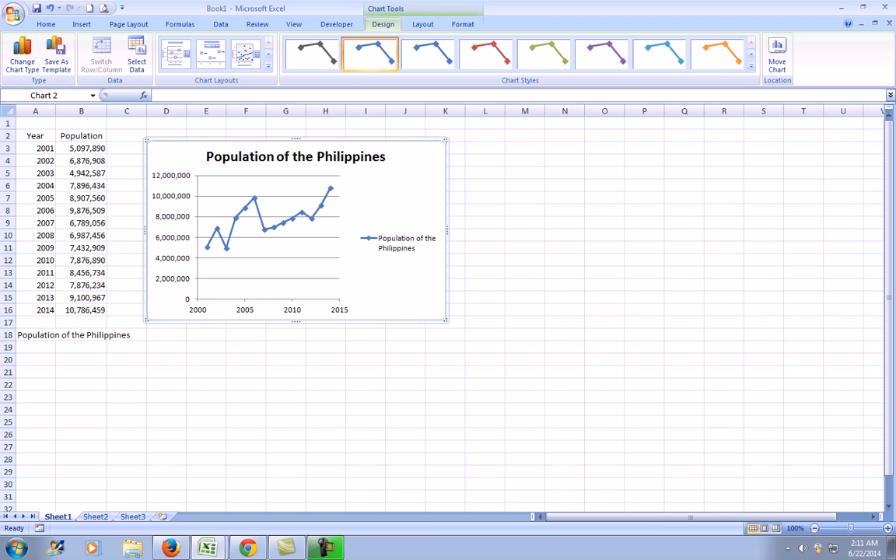
Try several chart styles and apply the red line-and-marker style.
{"action": "left_click", "coordinate": [312, 54]}
{"action": "left_click", "coordinate": [369, 55]}
{"action": "left_click", "coordinate": [428, 54]}
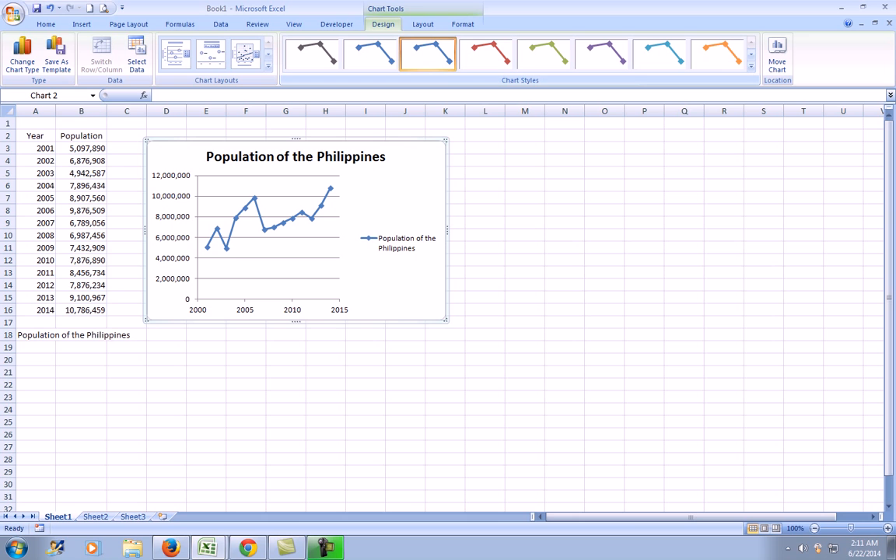
{"action": "left_click", "coordinate": [485, 54]}
{"action": "left_click", "coordinate": [542, 55]}
{"action": "left_click", "coordinate": [601, 54]}
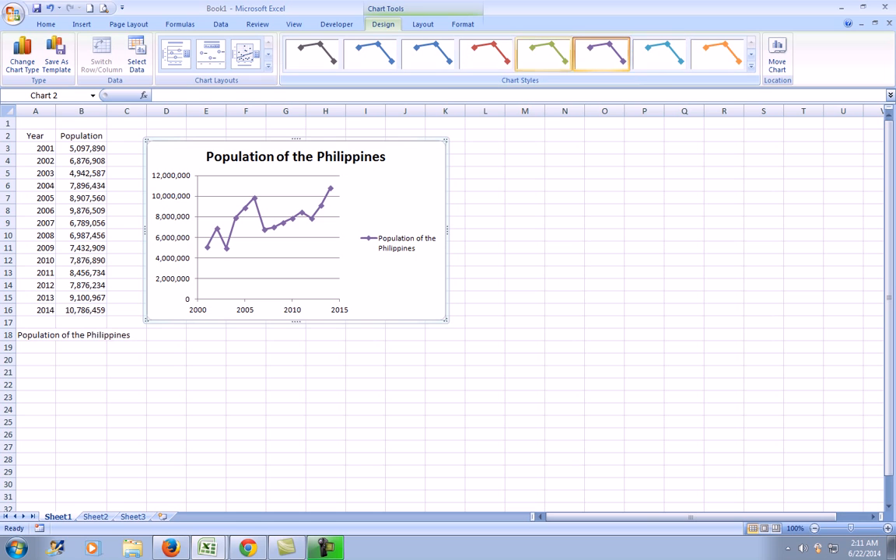
{"action": "left_click", "coordinate": [659, 54]}
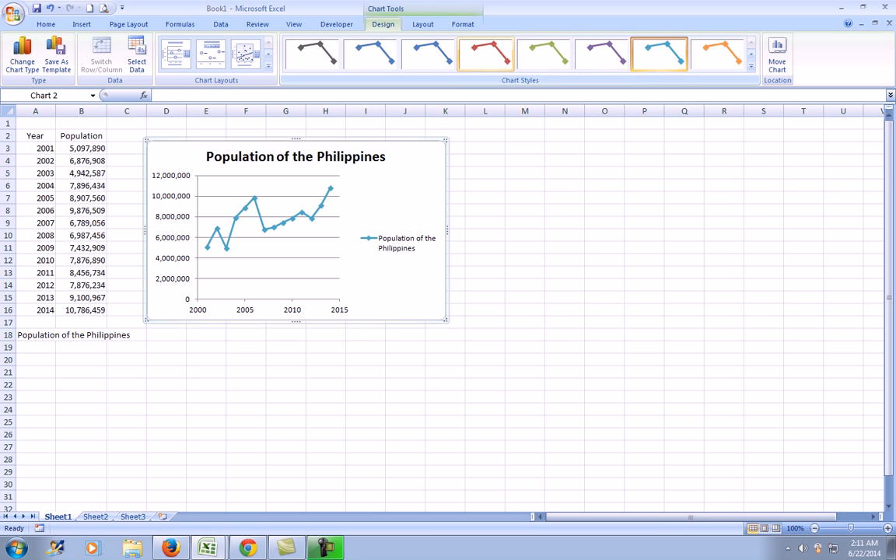
{"action": "left_click", "coordinate": [485, 54]}
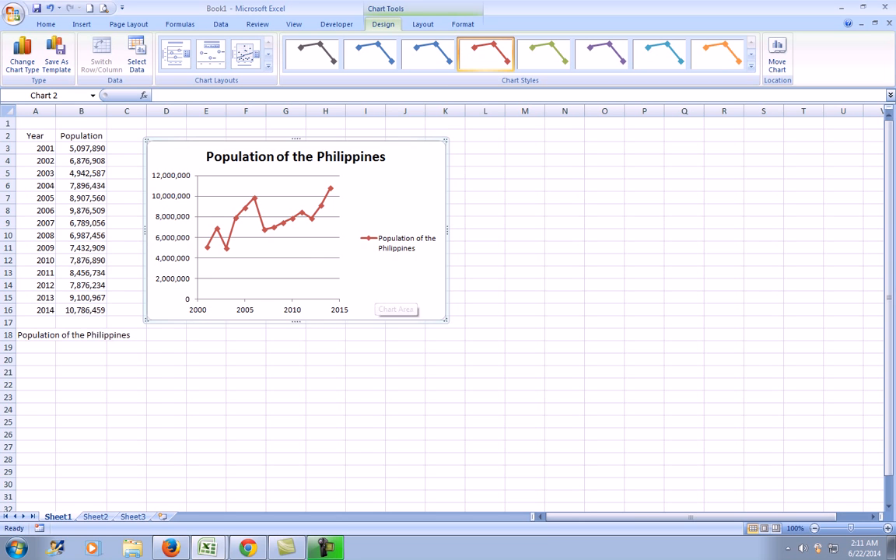
Add a trendline to the population series, trying the regression types and settling on Linear.
{"action": "mouse_move", "coordinate": [263, 230]}
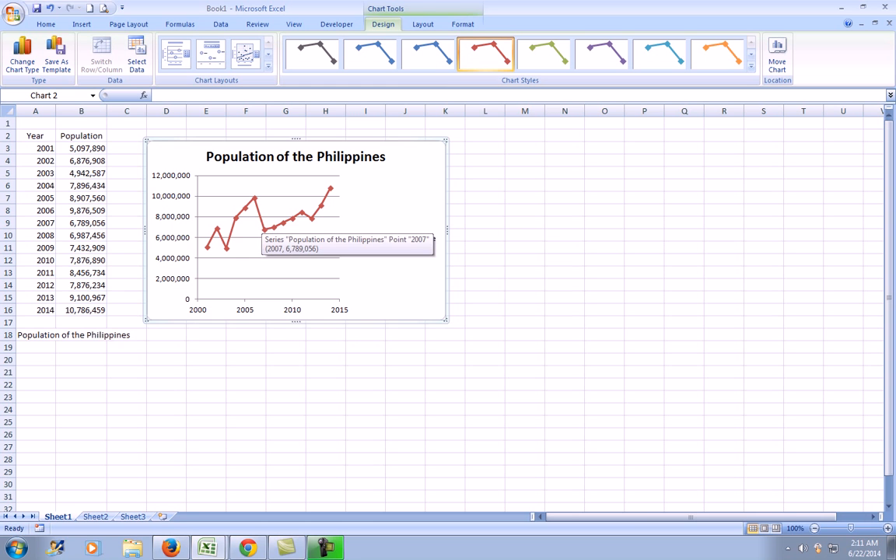
{"action": "right_click", "coordinate": [247, 211]}
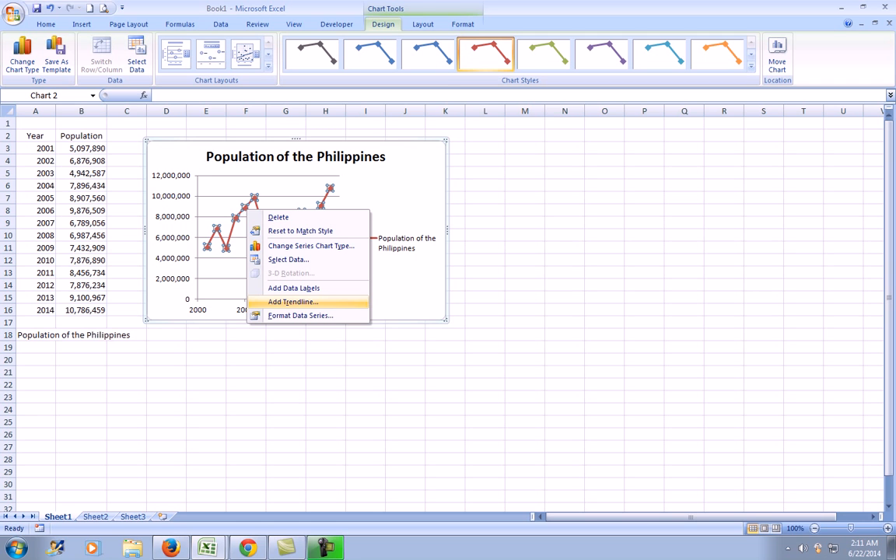
{"action": "left_click", "coordinate": [294, 301]}
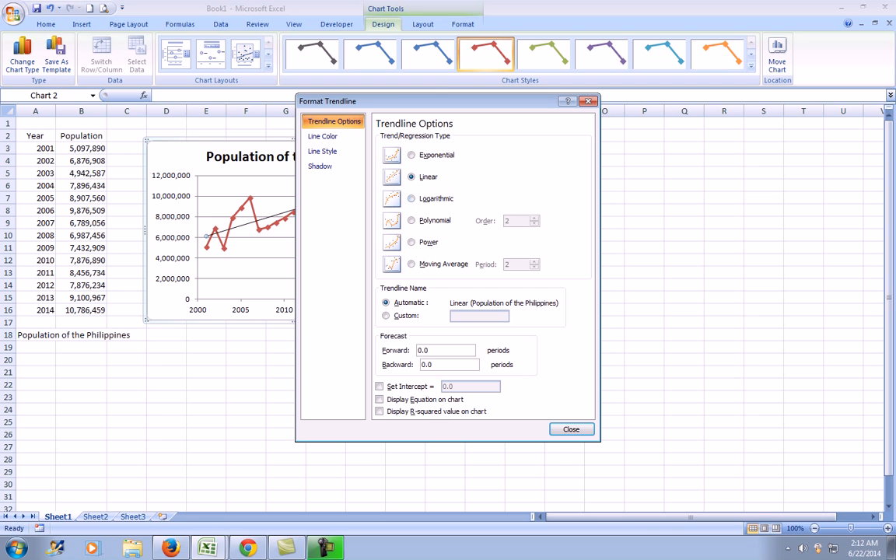
{"action": "left_click", "coordinate": [411, 155]}
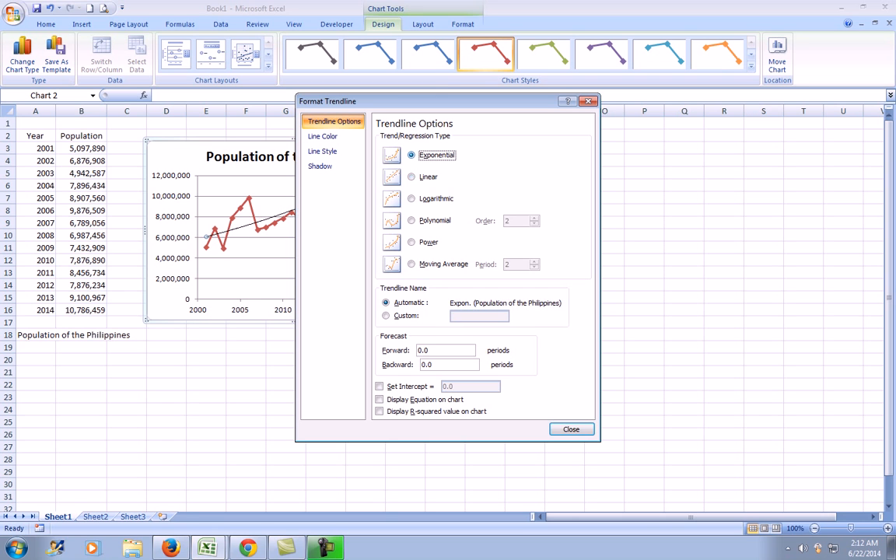
{"action": "left_click", "coordinate": [411, 176]}
{"action": "left_click", "coordinate": [411, 198]}
{"action": "left_click", "coordinate": [411, 220]}
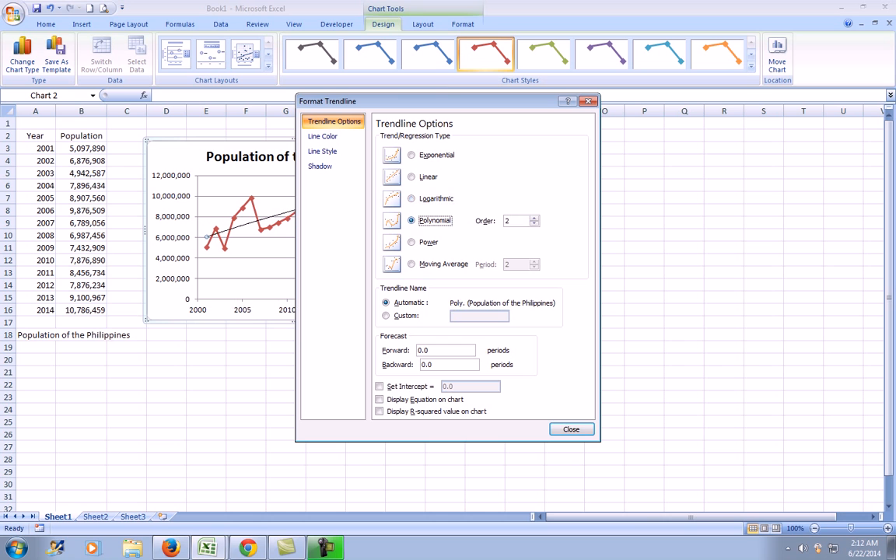
{"action": "left_click", "coordinate": [411, 241]}
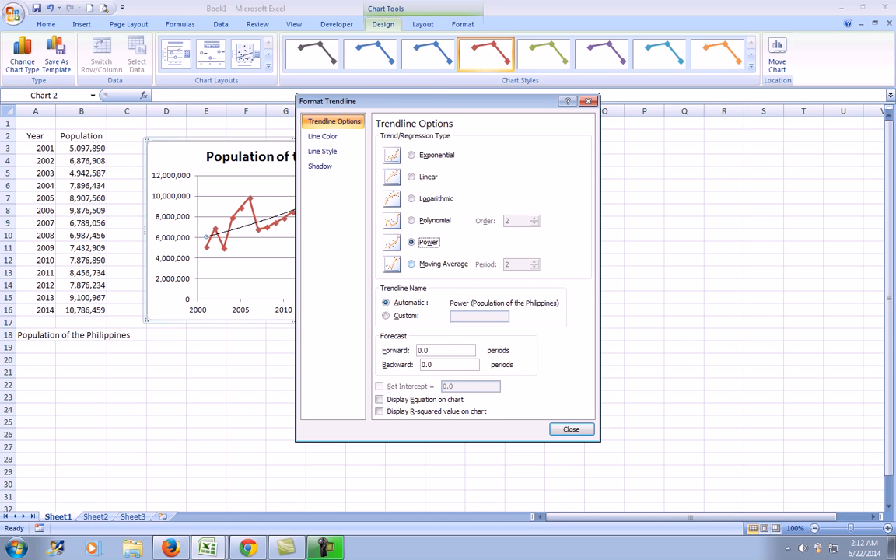
{"action": "left_click", "coordinate": [412, 264]}
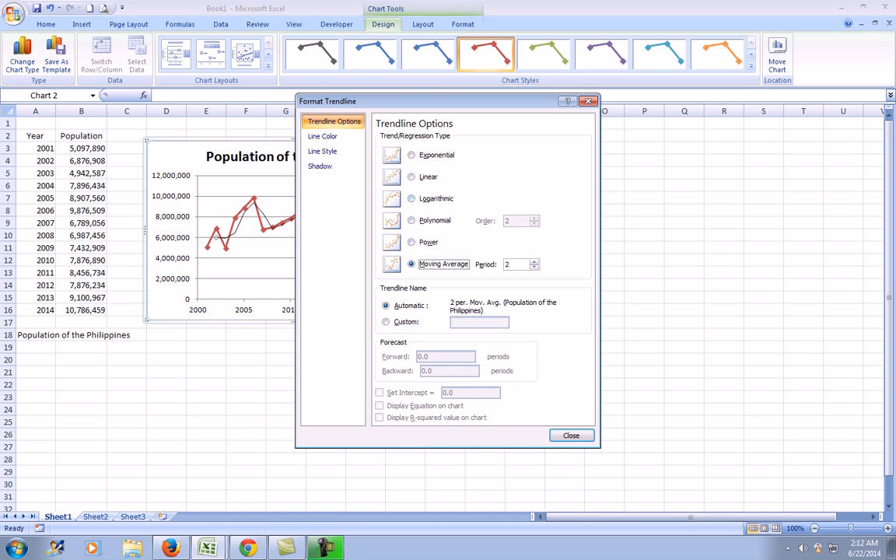
{"action": "left_click", "coordinate": [412, 177]}
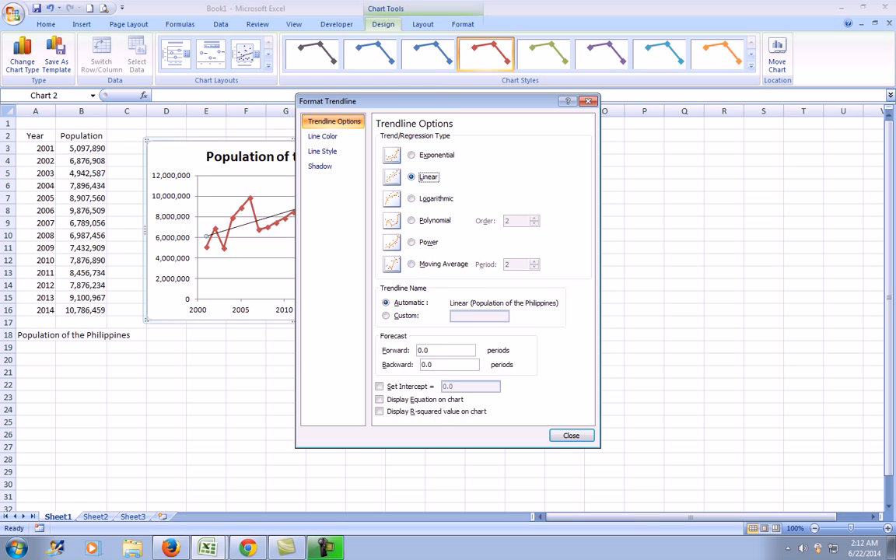
{"action": "left_click", "coordinate": [571, 435]}
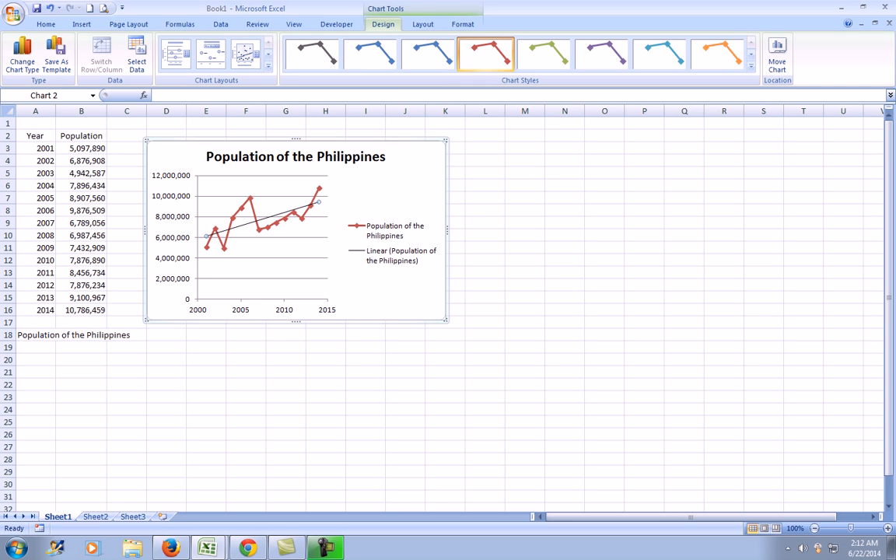
Add data labels to the population series and enlarge the chart to fill more of the sheet.
{"action": "right_click", "coordinate": [279, 221]}
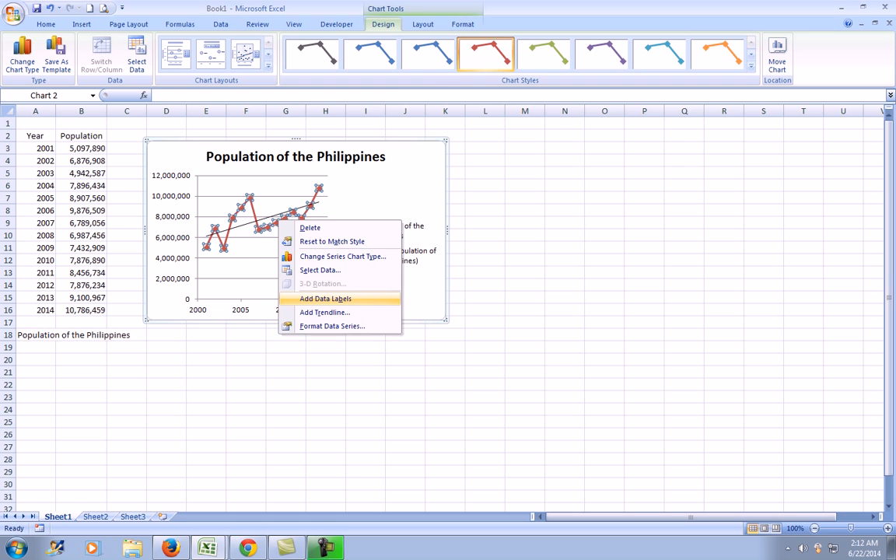
{"action": "left_click", "coordinate": [325, 299]}
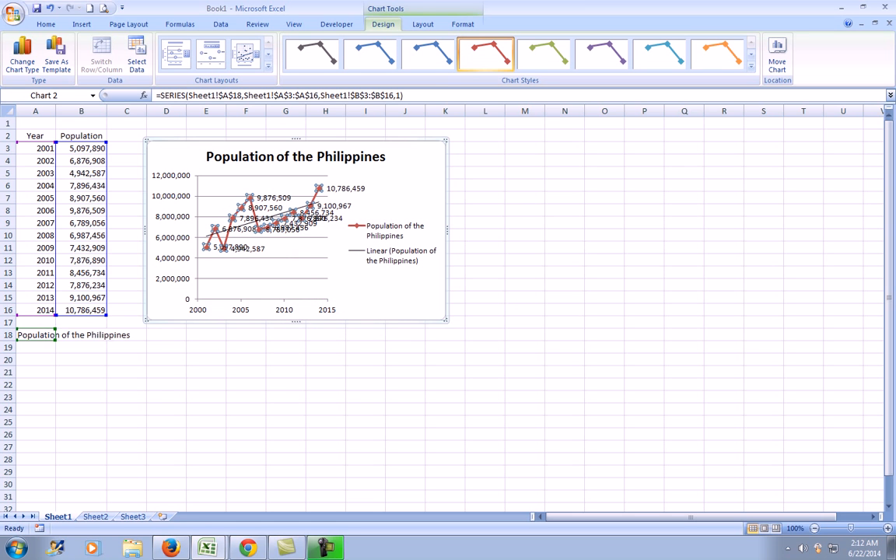
{"action": "left_click_drag", "start_coordinate": [445, 319], "coordinate": [677, 488]}
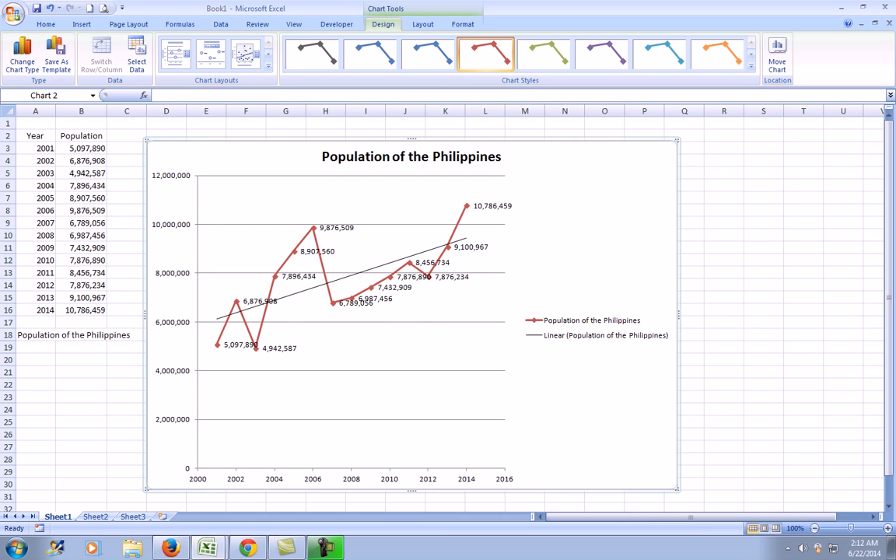
{"action": "left_click_drag", "start_coordinate": [678, 314], "coordinate": [783, 314]}
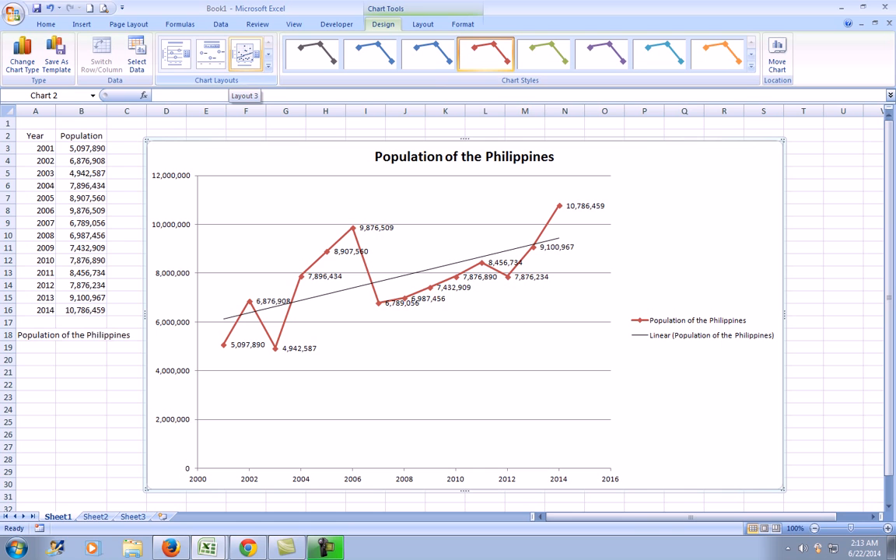
Apply a chart layout with axis titles and title the vertical axis Population.
{"action": "left_click", "coordinate": [176, 53]}
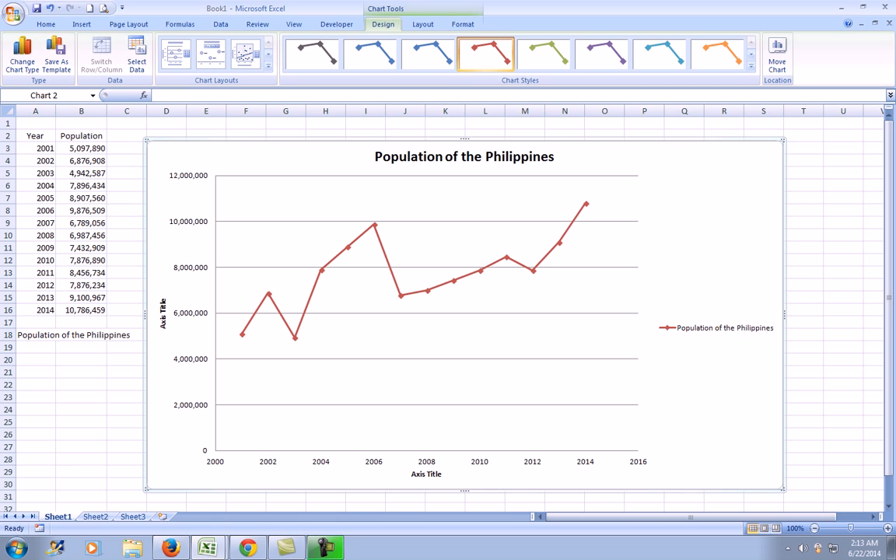
{"action": "left_click", "coordinate": [163, 313]}
{"action": "double_click", "coordinate": [163, 307]}
{"action": "key", "text": "BackSpace"}
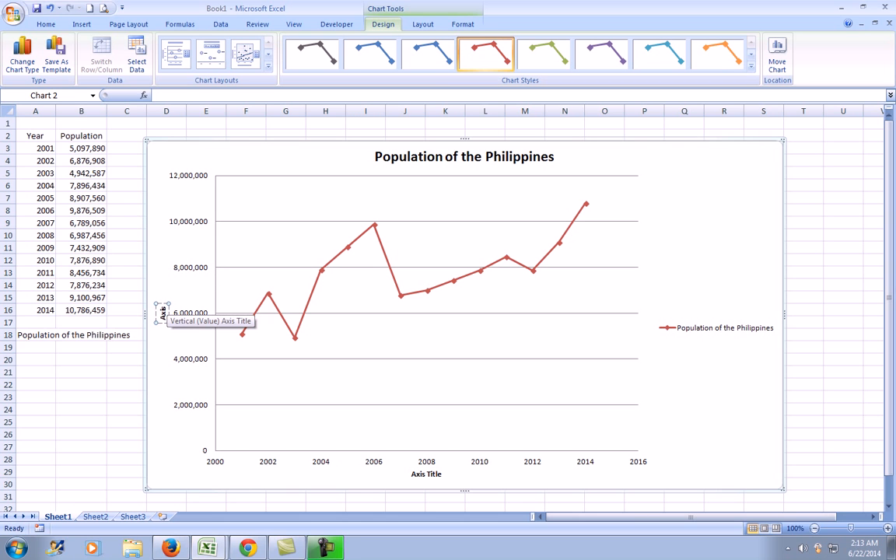
{"action": "key", "text": "BackSpace"}
{"action": "key", "text": "BackSpace"}
{"action": "key", "text": "BackSpace"}
{"action": "key", "text": "BackSpace"}
{"action": "key", "text": "BackSpace"}
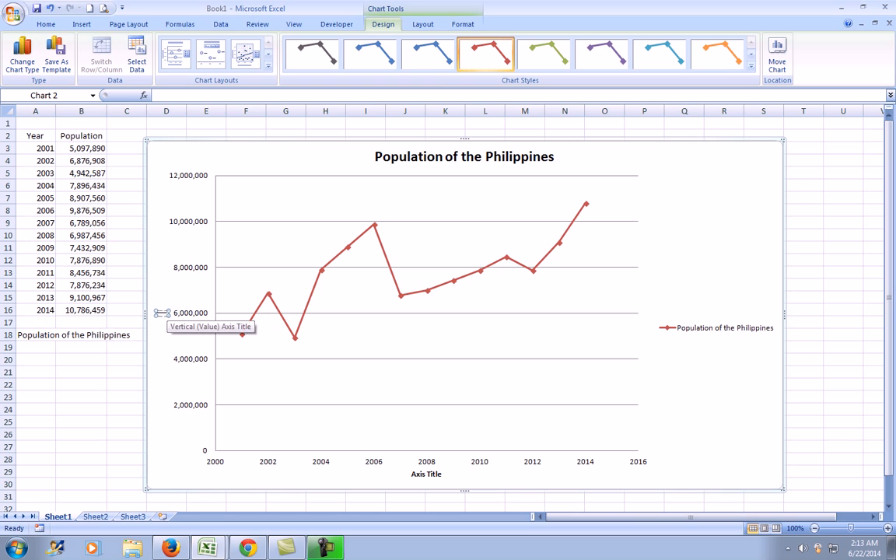
{"action": "type", "text": "Population"}
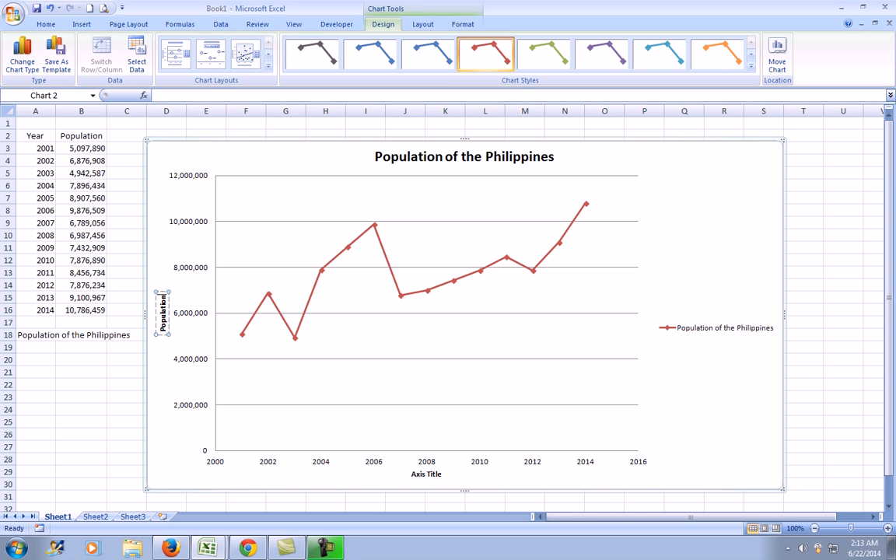
Title the horizontal axis Year.
{"action": "left_click", "coordinate": [426, 473]}
{"action": "left_click", "coordinate": [441, 473]}
{"action": "key", "text": "BackSpace"}
{"action": "key", "text": "BackSpace"}
{"action": "key", "text": "BackSpace"}
{"action": "key", "text": "BackSpace"}
{"action": "key", "text": "BackSpace"}
{"action": "key", "text": "BackSpace"}
{"action": "key", "text": "BackSpace"}
{"action": "key", "text": "BackSpace"}
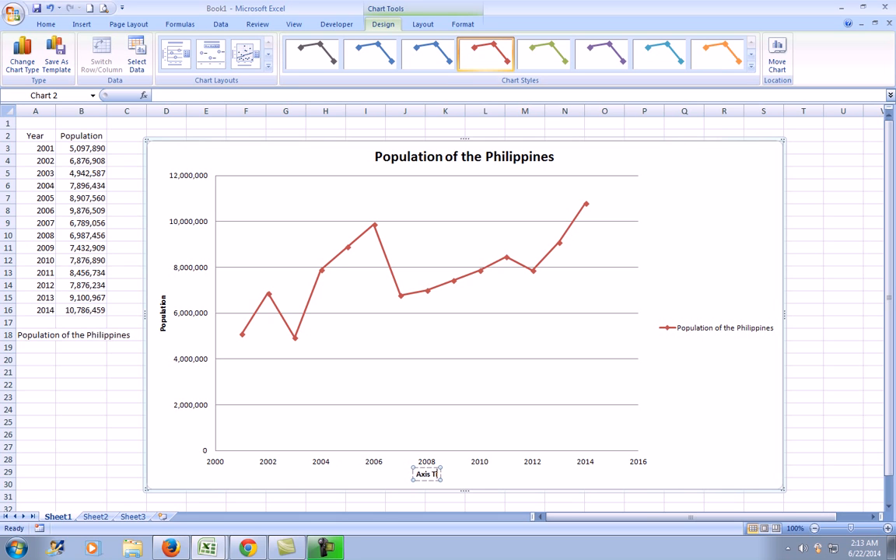
{"action": "key", "text": "BackSpace"}
{"action": "key", "text": "BackSpace"}
{"action": "type", "text": "Year"}
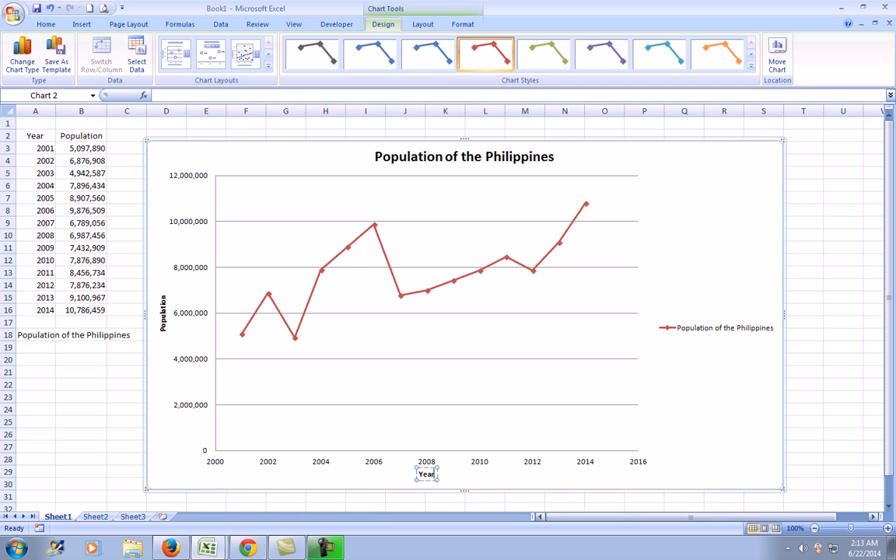
{"action": "left_click", "coordinate": [387, 421]}
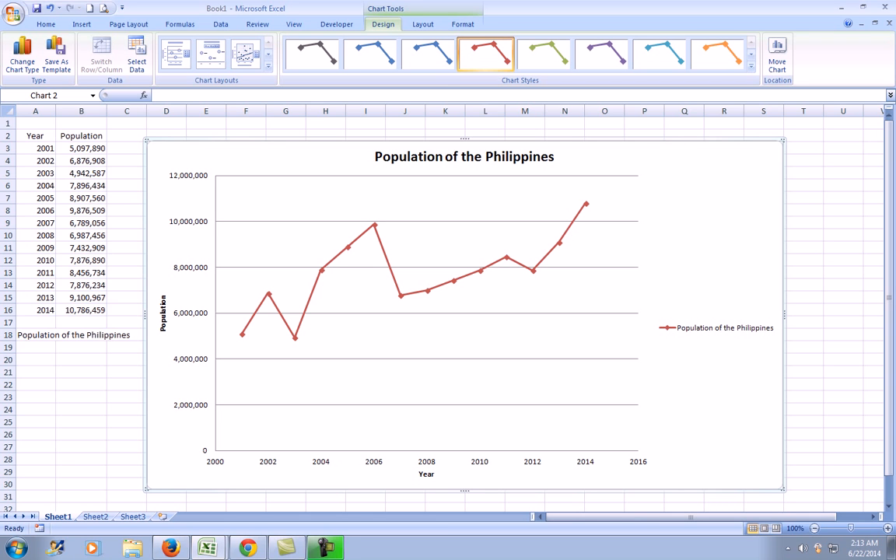